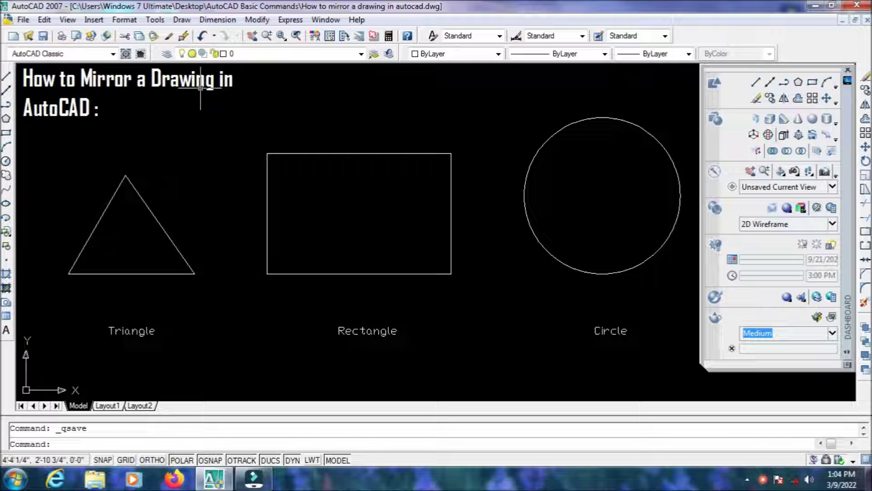
Step: Mirror the triangle across the line through its two bottom corners, answering N to keep the original
{"action": "left_click", "coordinate": [117, 195]}
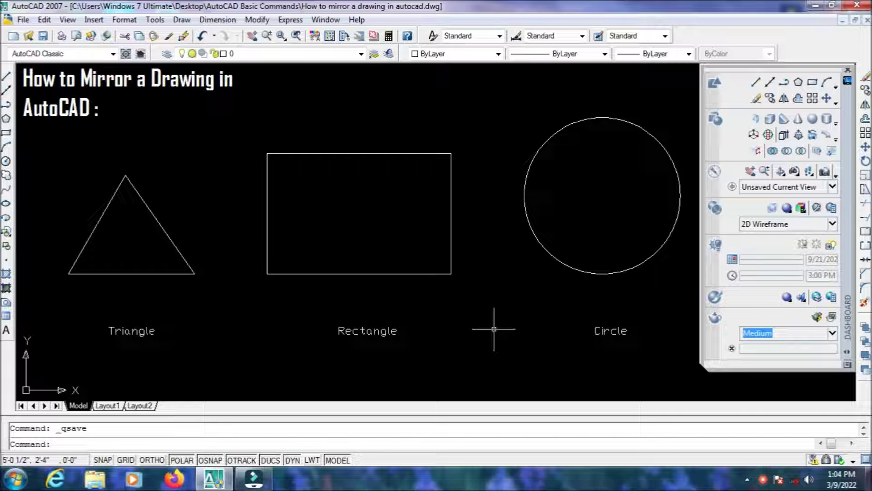
{"action": "type", "text": "m"}
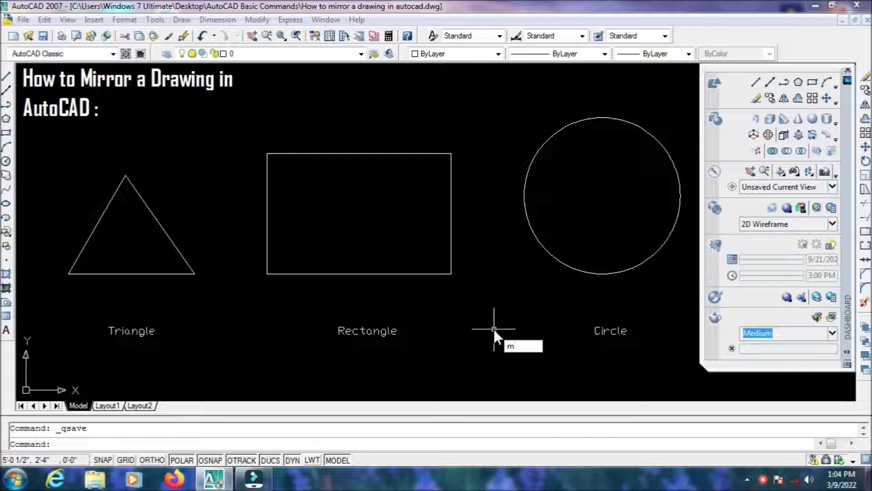
{"action": "type", "text": "i"}
{"action": "key", "text": "Return"}
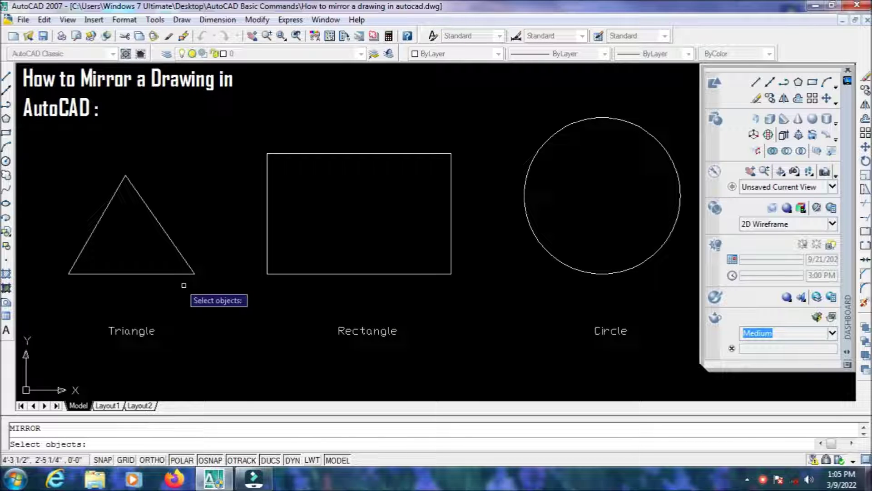
{"action": "left_click", "coordinate": [170, 274]}
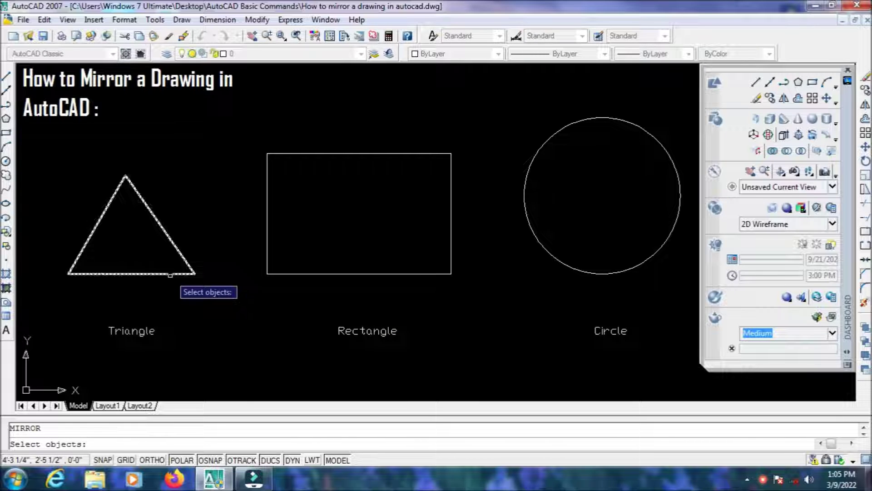
{"action": "left_click", "coordinate": [170, 274]}
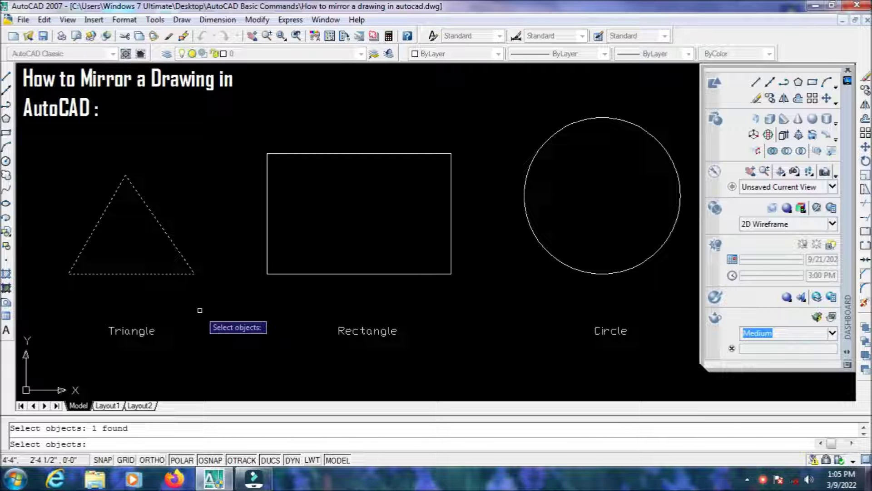
{"action": "key", "text": "Return"}
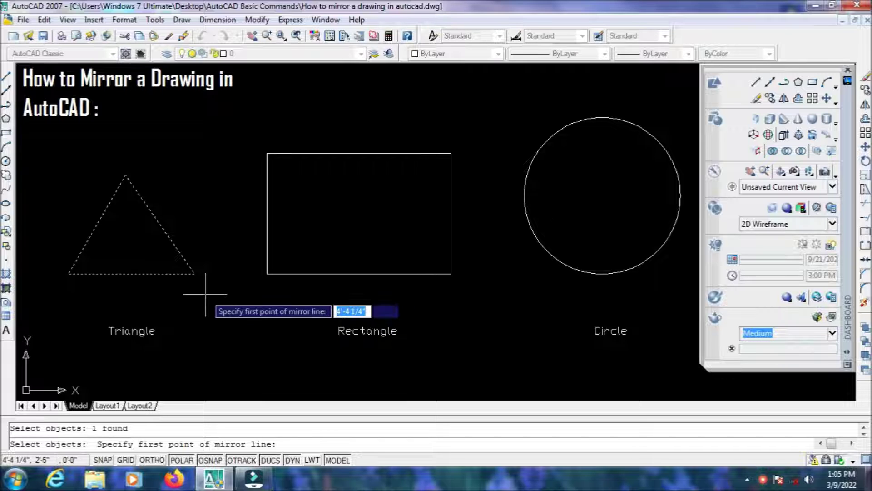
{"action": "left_click", "coordinate": [193, 273]}
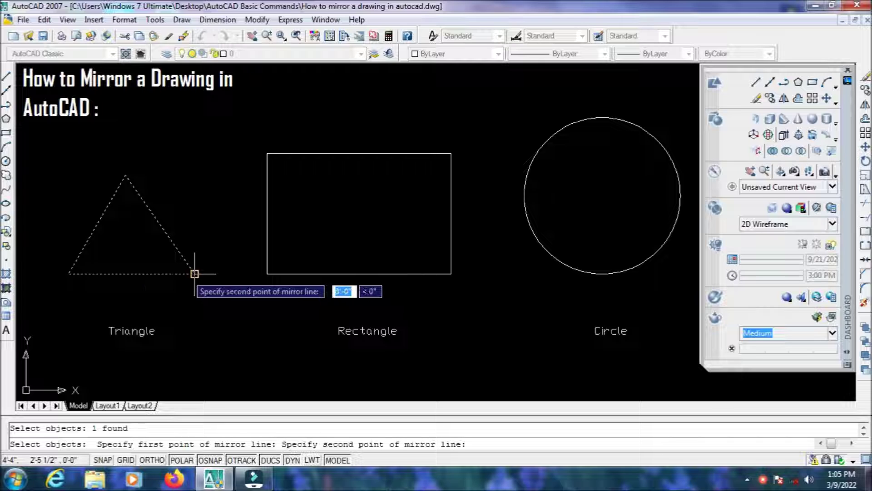
{"action": "left_click", "coordinate": [68, 274]}
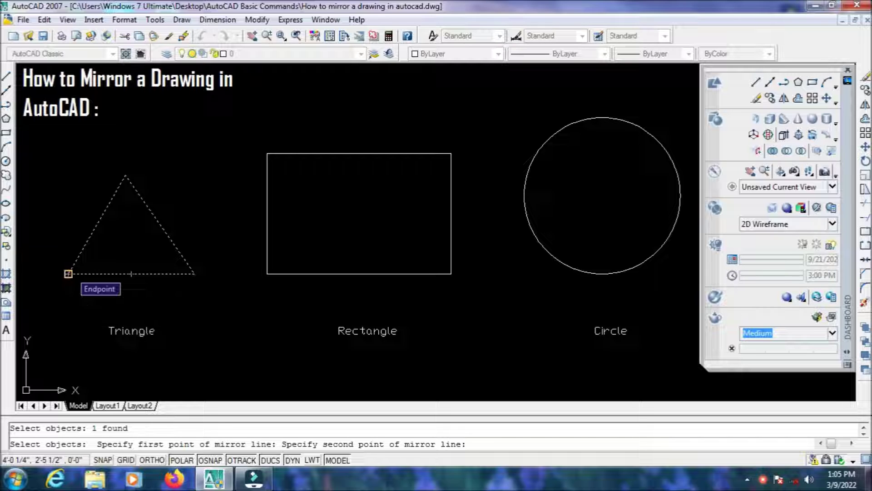
{"action": "key", "text": "Escape"}
{"action": "left_click", "coordinate": [68, 307]}
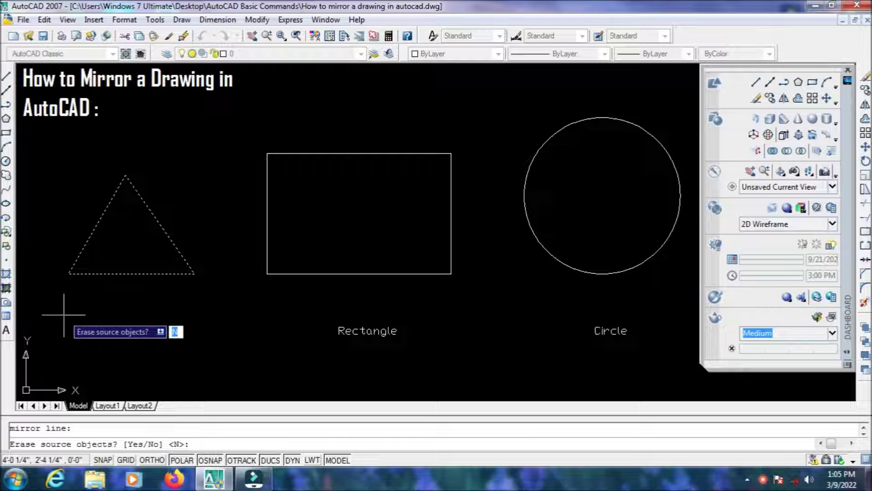
{"action": "type", "text": "n"}
{"action": "key", "text": "Return"}
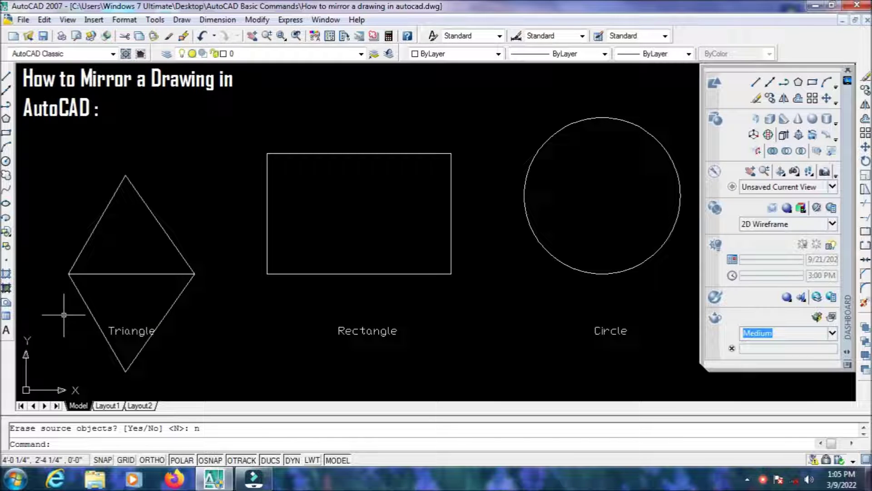
Step: Move the 'Triangle' text label upward into the diamond's lower half
{"action": "type", "text": "m"}
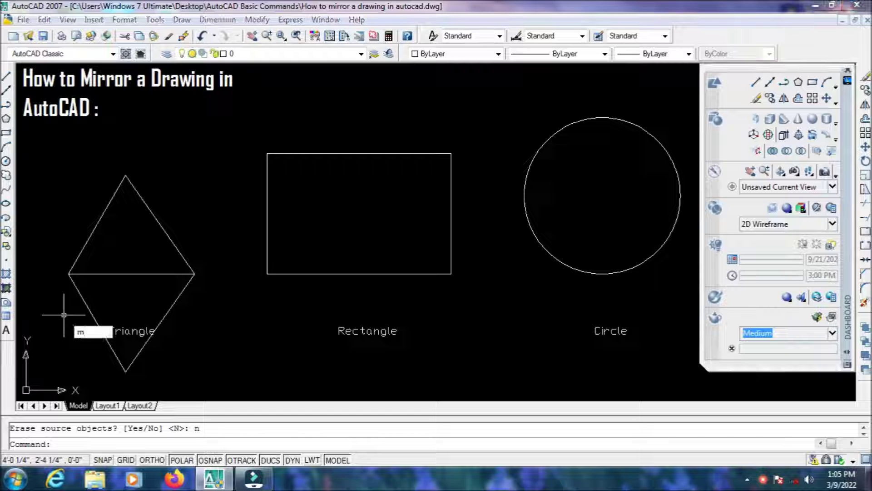
{"action": "key", "text": "Return"}
{"action": "left_click", "coordinate": [122, 329]}
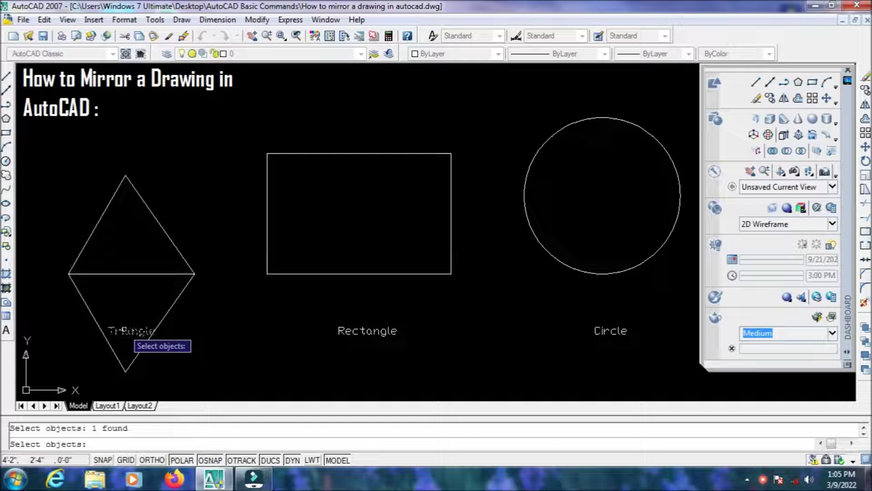
{"action": "key", "text": "Return"}
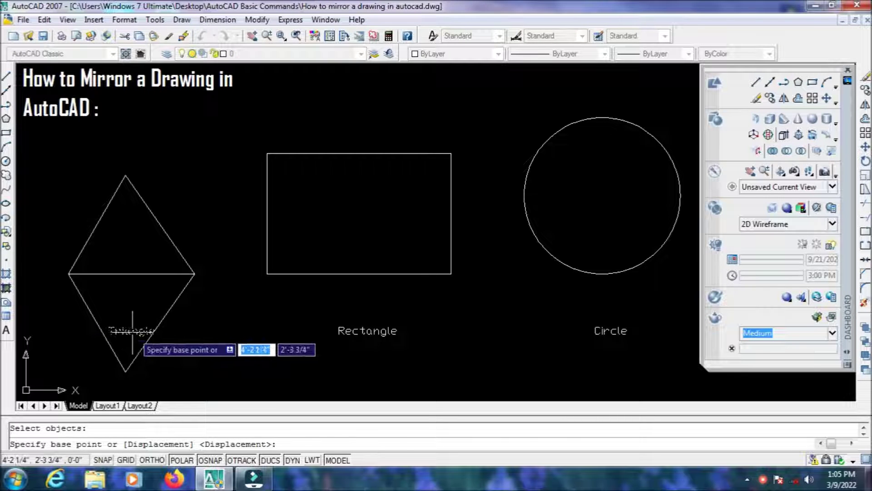
{"action": "left_click", "coordinate": [126, 330]}
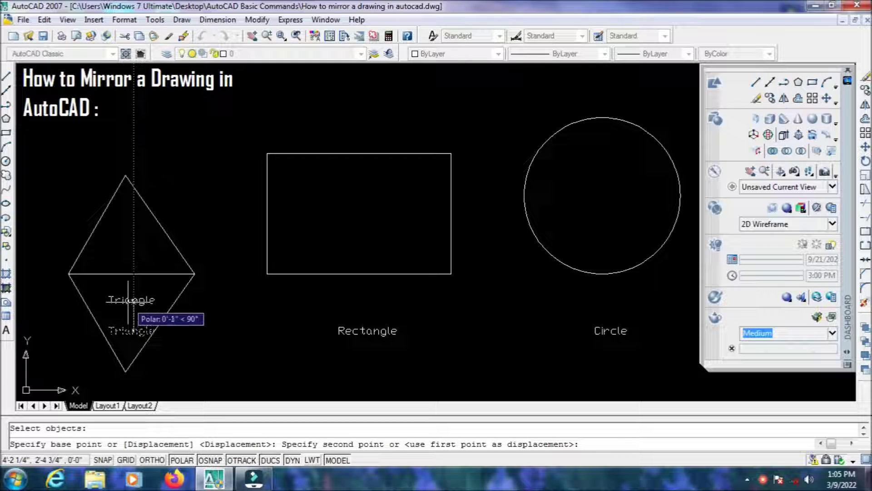
{"action": "left_click", "coordinate": [127, 300]}
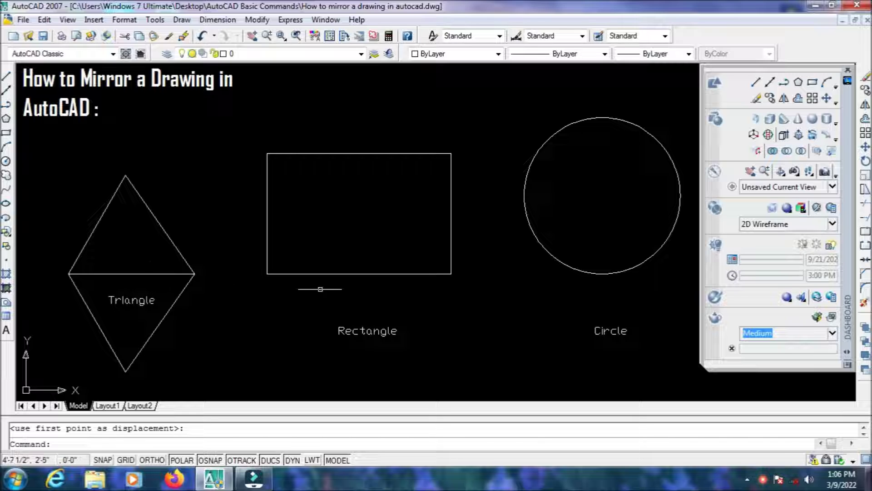
Step: Mirror the rectangle across its bottom-right to bottom-left edge, keeping the original
{"action": "left_click", "coordinate": [864, 106]}
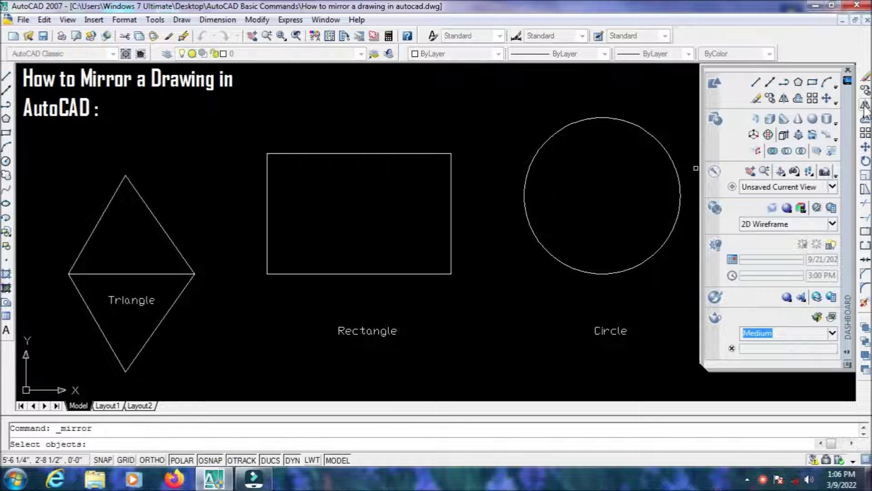
{"action": "left_click", "coordinate": [450, 215]}
{"action": "left_click", "coordinate": [450, 215]}
{"action": "key", "text": "Return"}
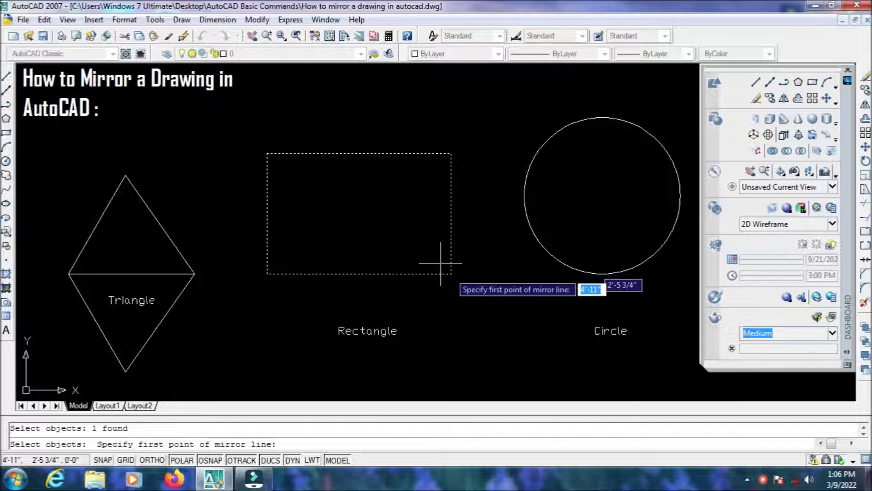
{"action": "left_click", "coordinate": [450, 273]}
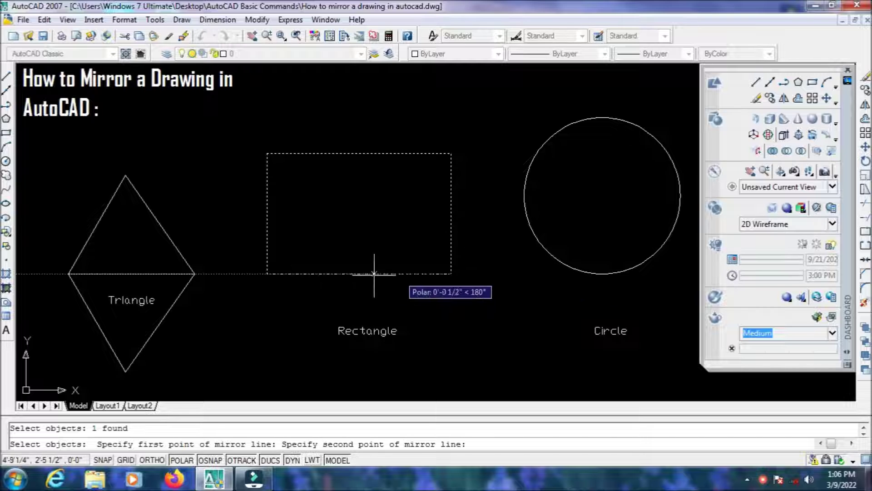
{"action": "left_click", "coordinate": [267, 273]}
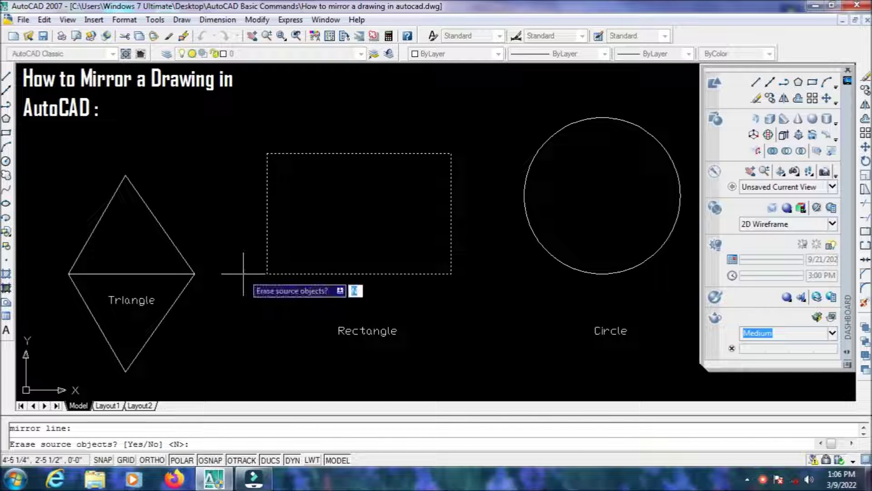
{"action": "type", "text": "n"}
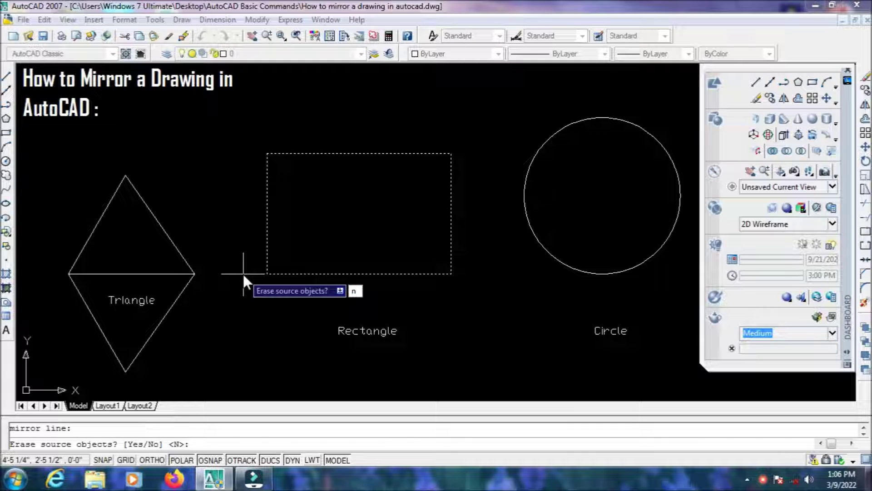
{"action": "key", "text": "Return"}
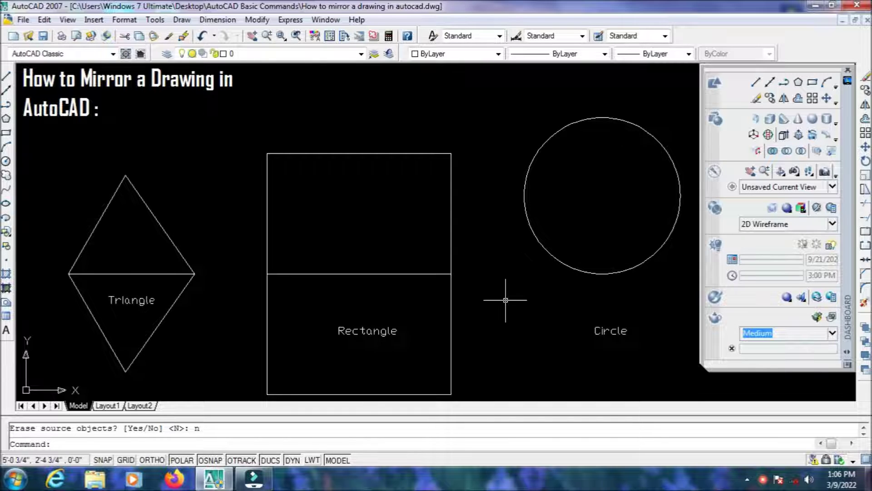
Step: Mirror the circle about a horizontal line through its lowest point, answering Y to erase the source
{"action": "type", "text": "mi"}
{"action": "key", "text": "Return"}
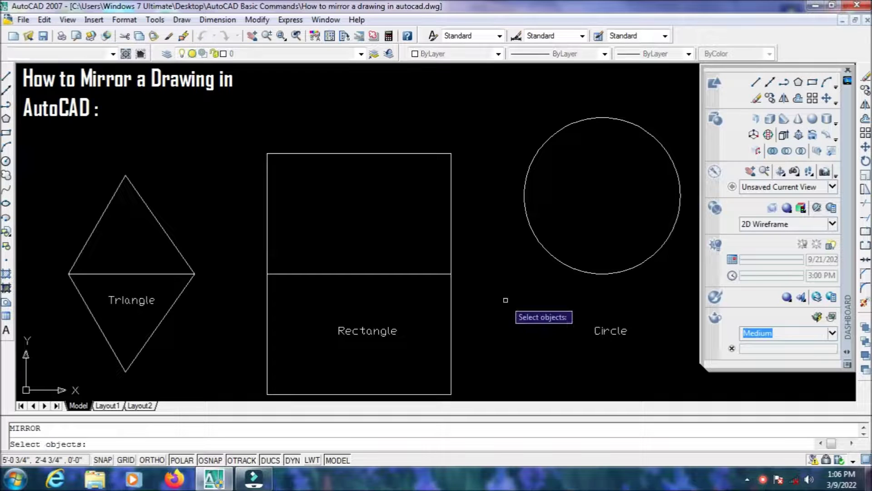
{"action": "left_click", "coordinate": [572, 267]}
{"action": "key", "text": "Return"}
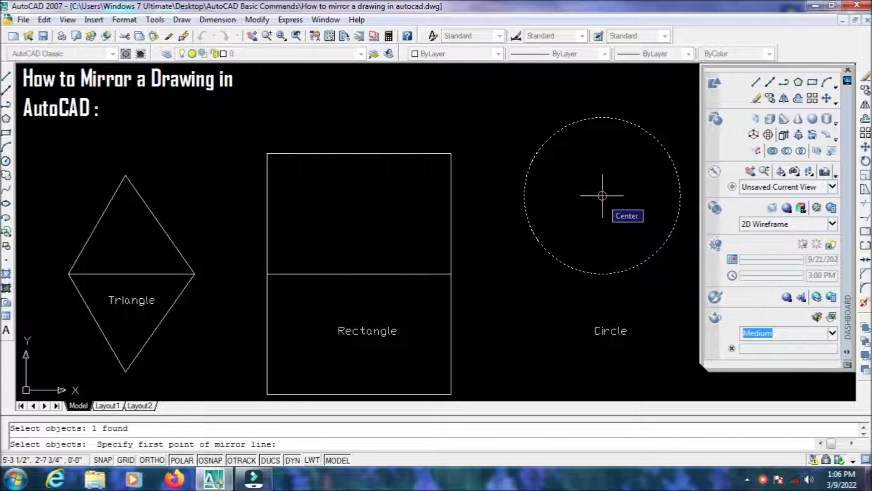
{"action": "left_click", "coordinate": [602, 274]}
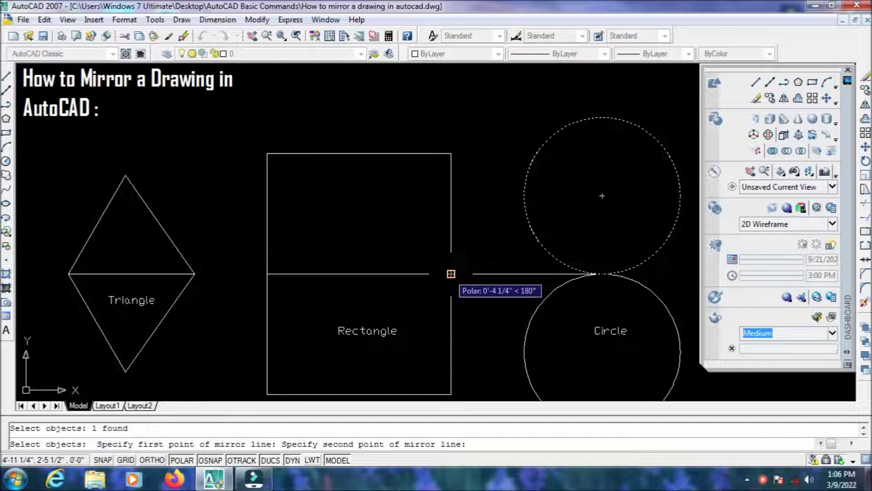
{"action": "left_click", "coordinate": [451, 273]}
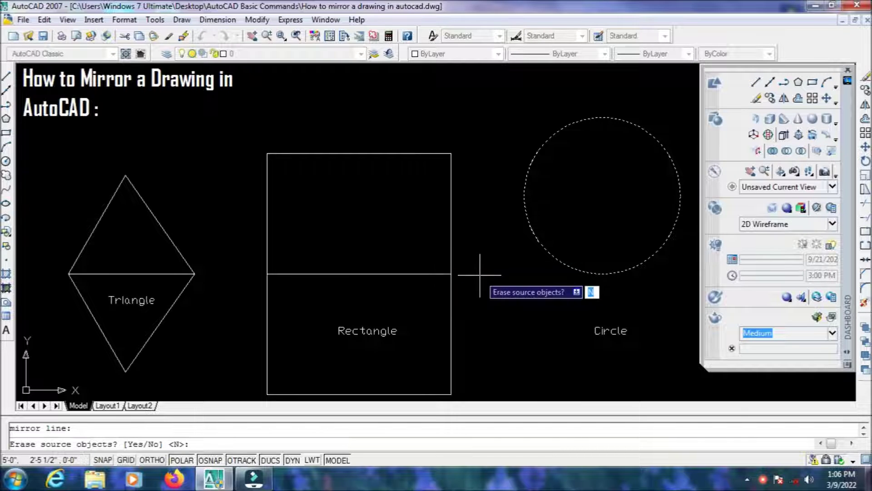
{"action": "type", "text": "n"}
{"action": "key", "text": "BackSpace"}
{"action": "type", "text": "y"}
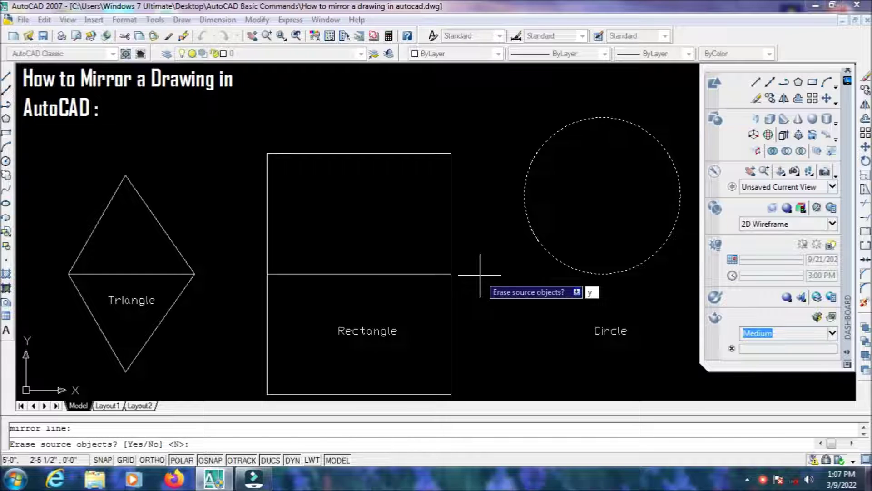
{"action": "key", "text": "Return"}
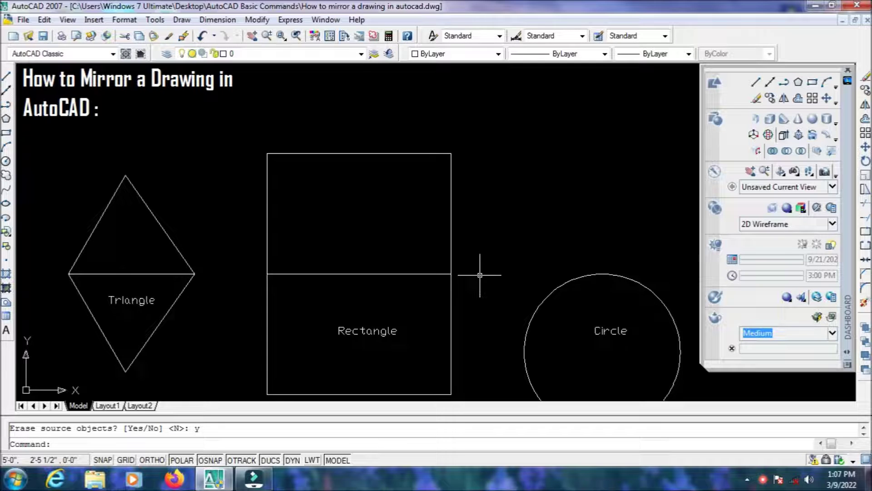
Step: Move the lowered circle straight up from its centre back to its old position above the Circle label
{"action": "type", "text": "m"}
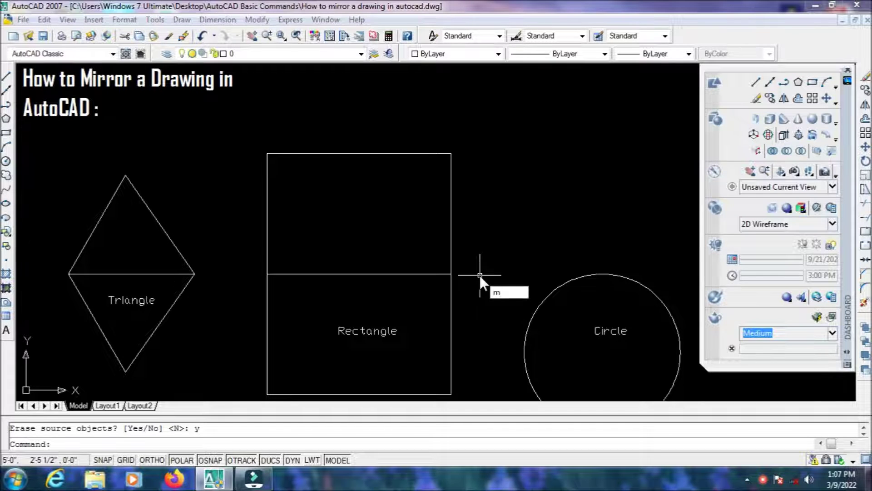
{"action": "key", "text": "Return"}
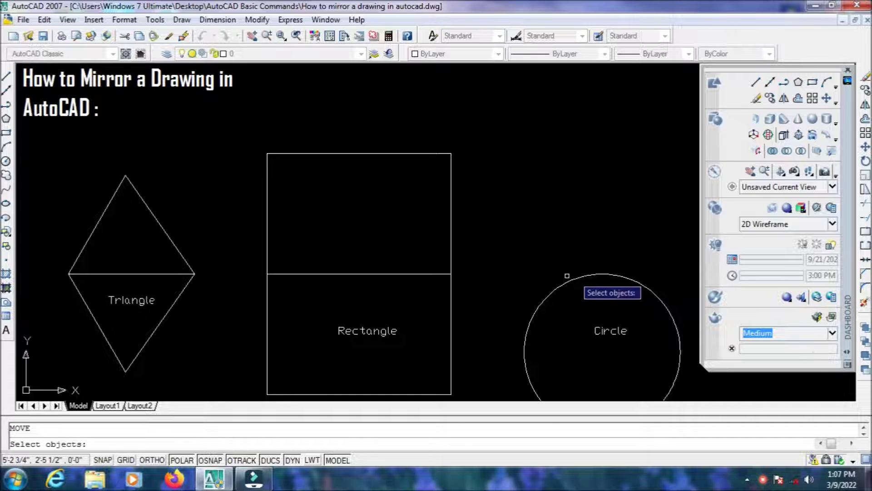
{"action": "left_click", "coordinate": [614, 275]}
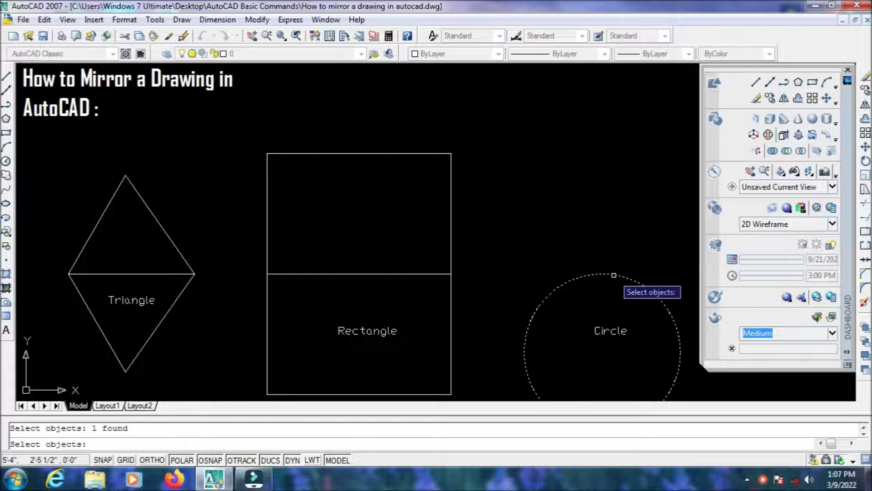
{"action": "key", "text": "Return"}
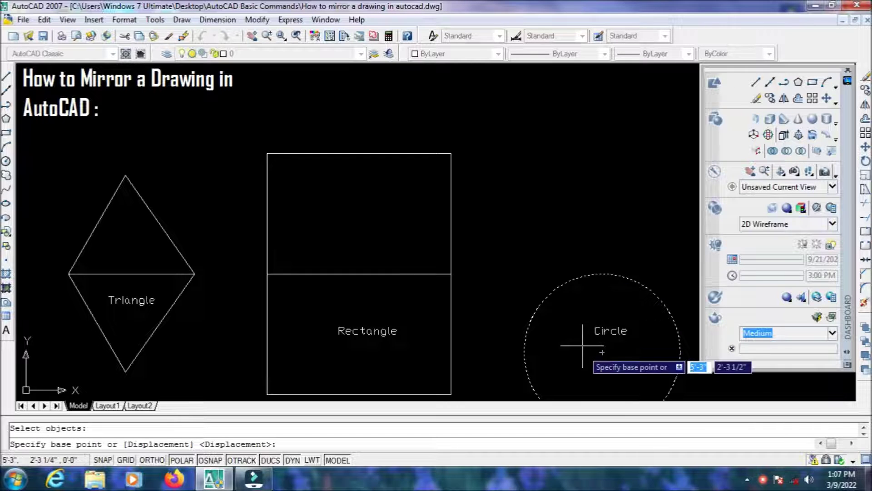
{"action": "left_click", "coordinate": [602, 352]}
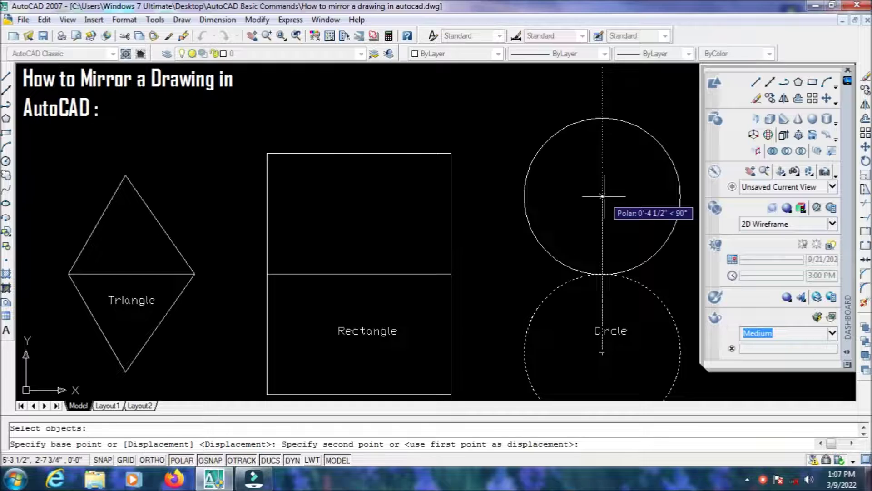
{"action": "left_click", "coordinate": [602, 196]}
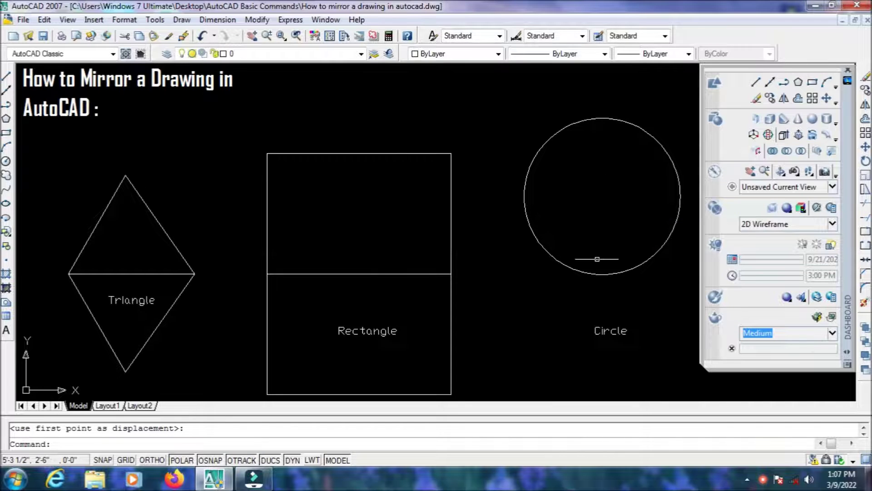